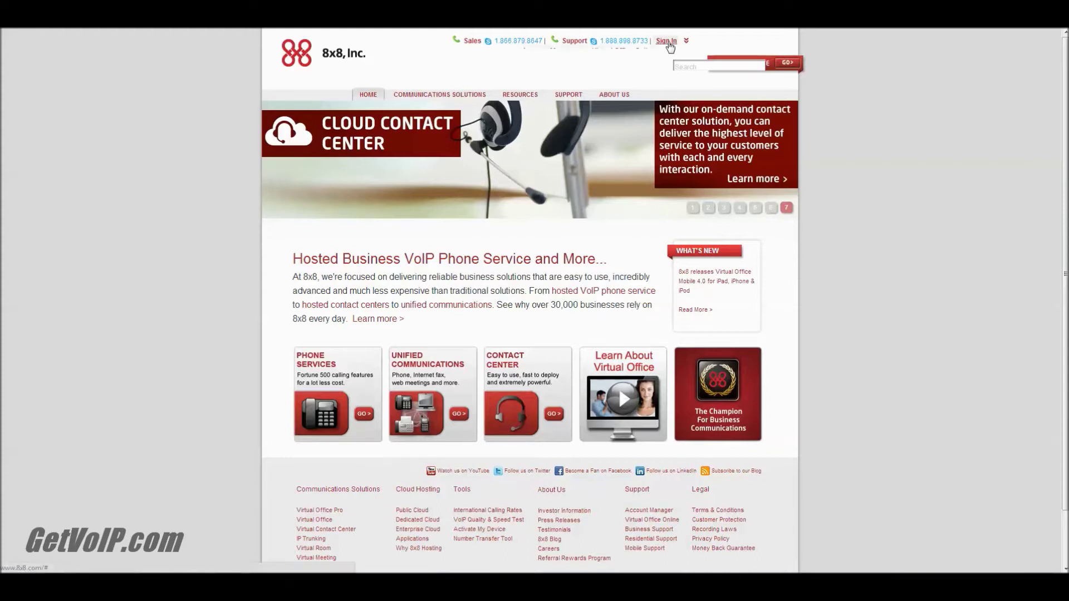
Step: Open the Account Manager from the 8x8 site and go to the phone system's Auto Attendant settings
mouse_move(668, 41)
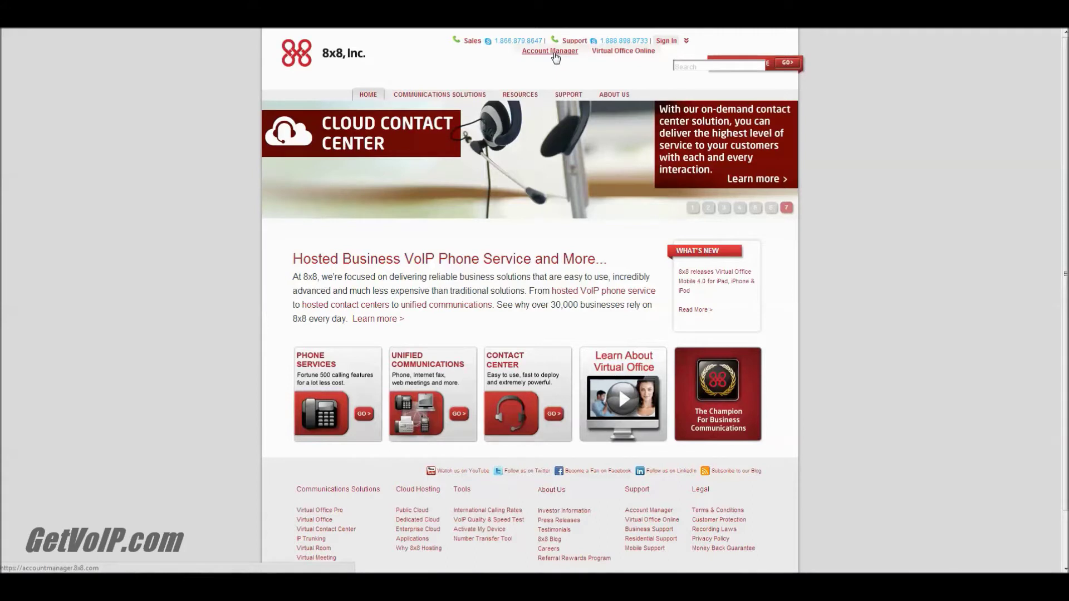
click(551, 51)
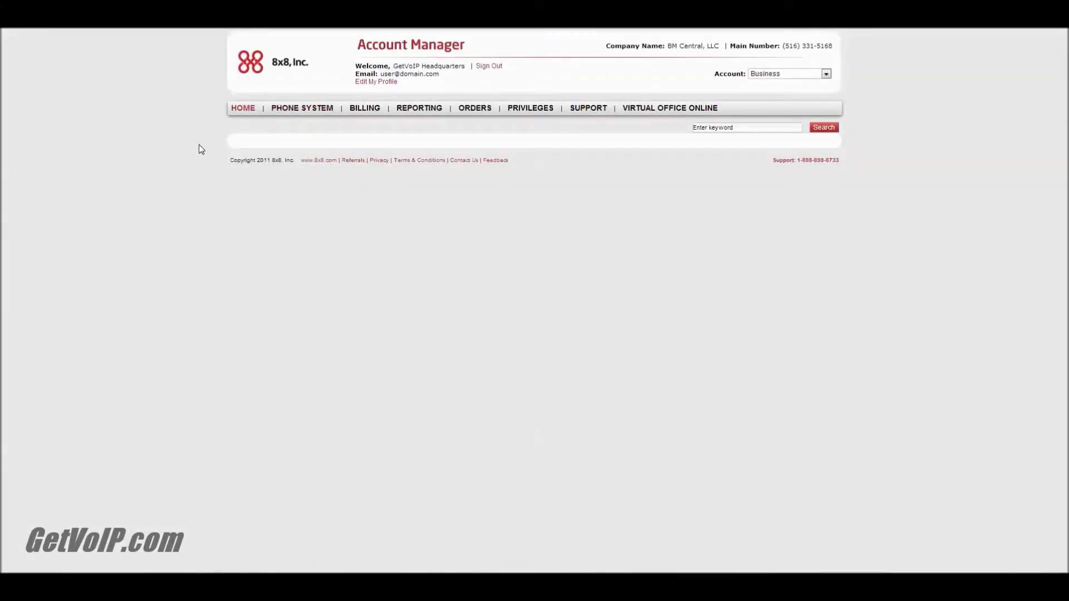
click(284, 110)
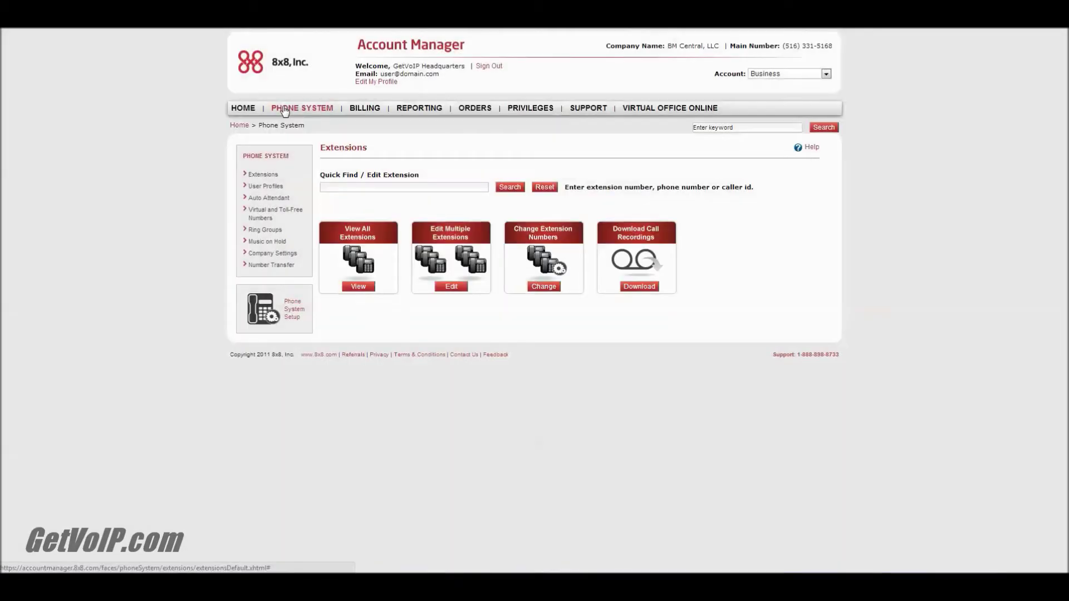
click(266, 198)
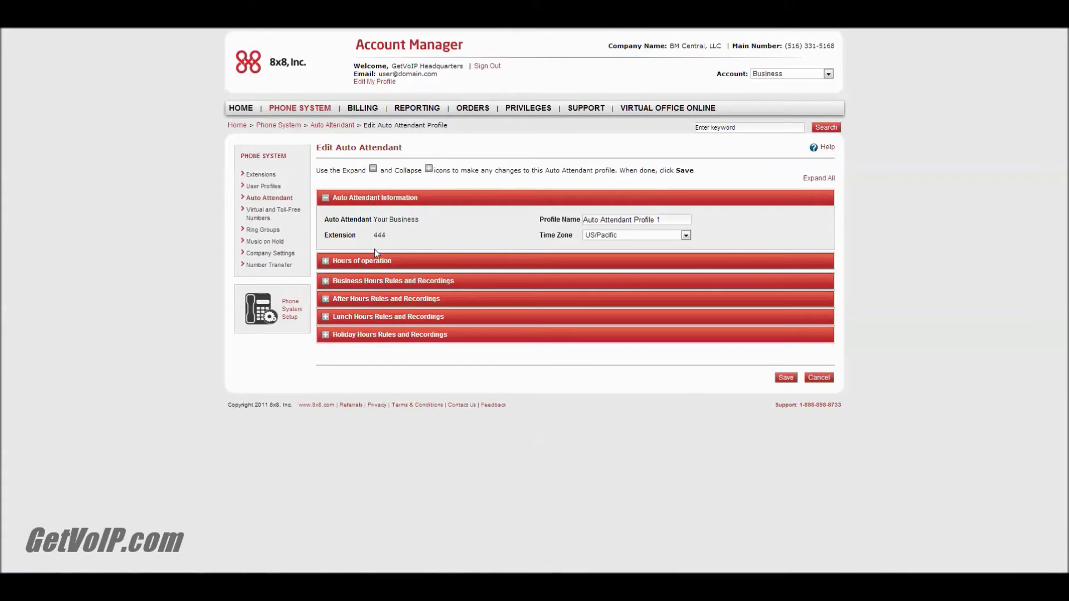
Step: Set the auto attendant profile's time zone to US/Eastern and review its hours of operation
click(627, 238)
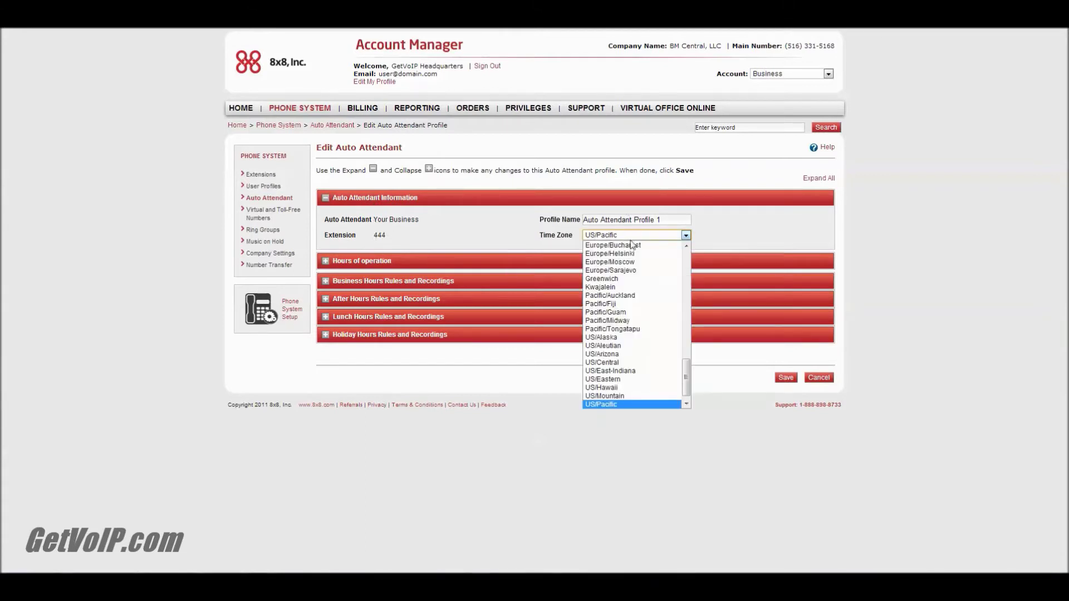
click(648, 380)
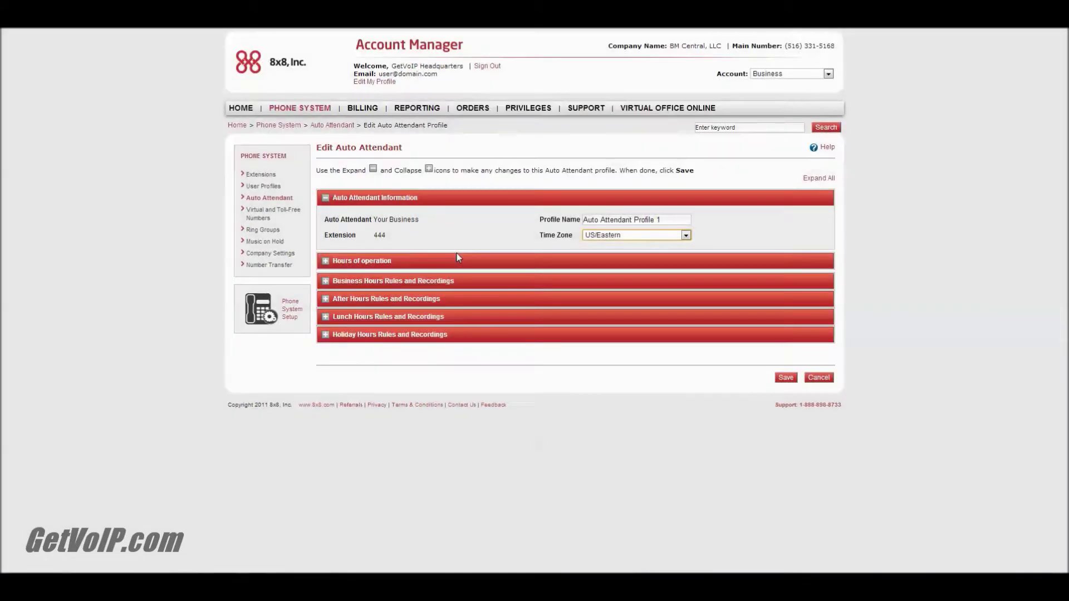
click(412, 262)
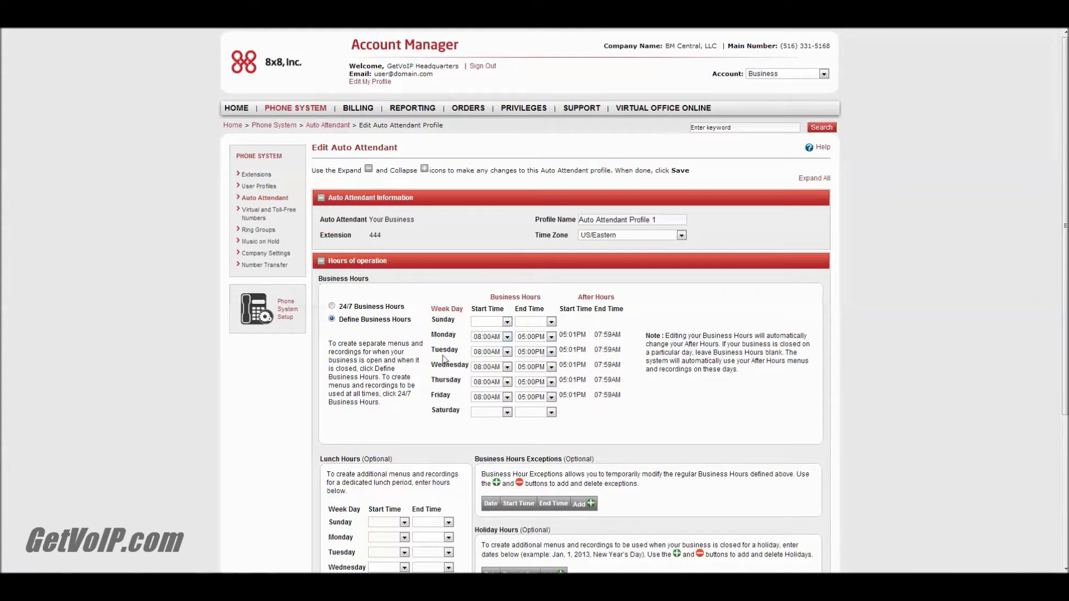
scroll(445, 359, down, 1)
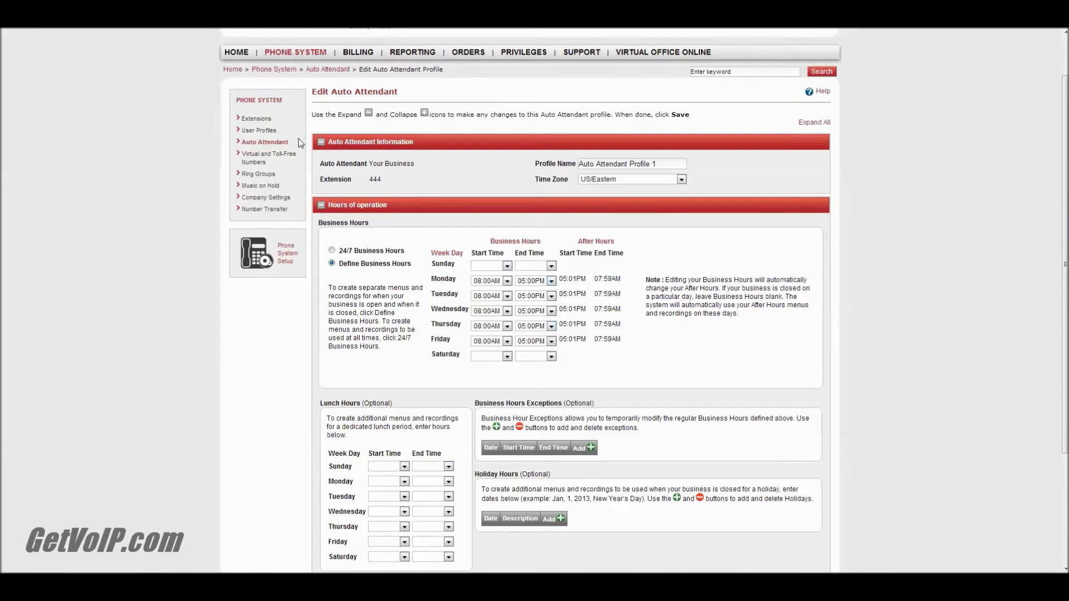
click(342, 205)
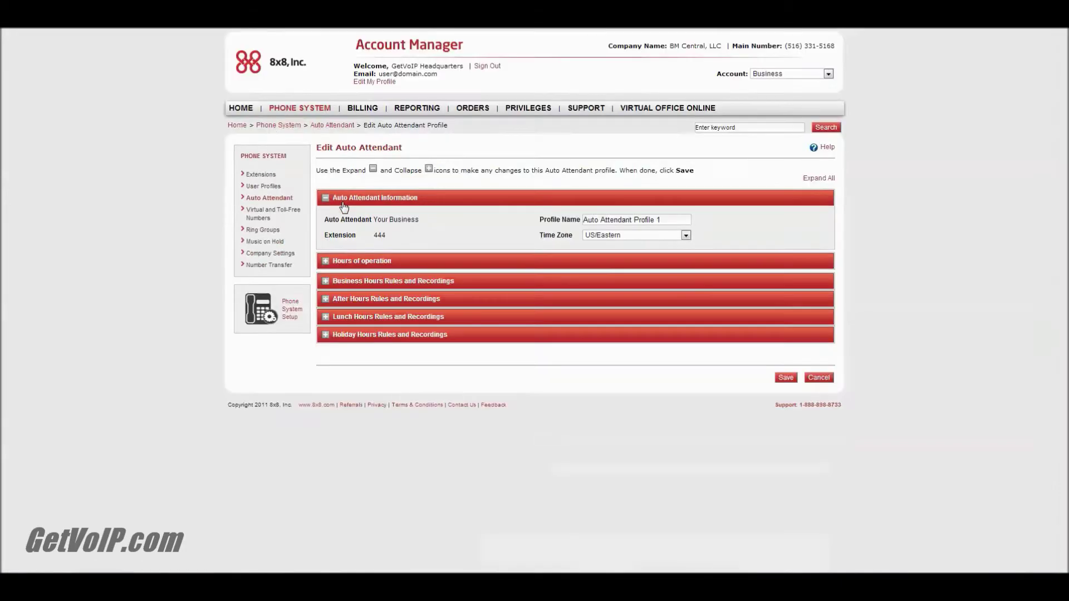
Step: Draft the business hours menu recording script as "Welcome to GetVoIP.com. VoIP Intelligence Delivered by VoIP Experts"
click(377, 283)
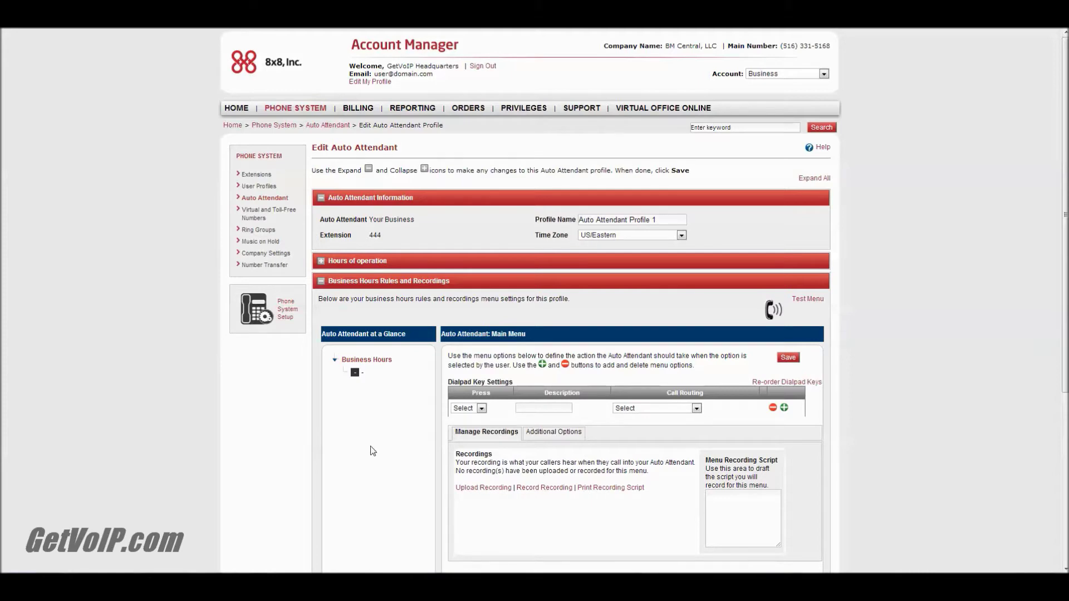
scroll(370, 449, down, 2)
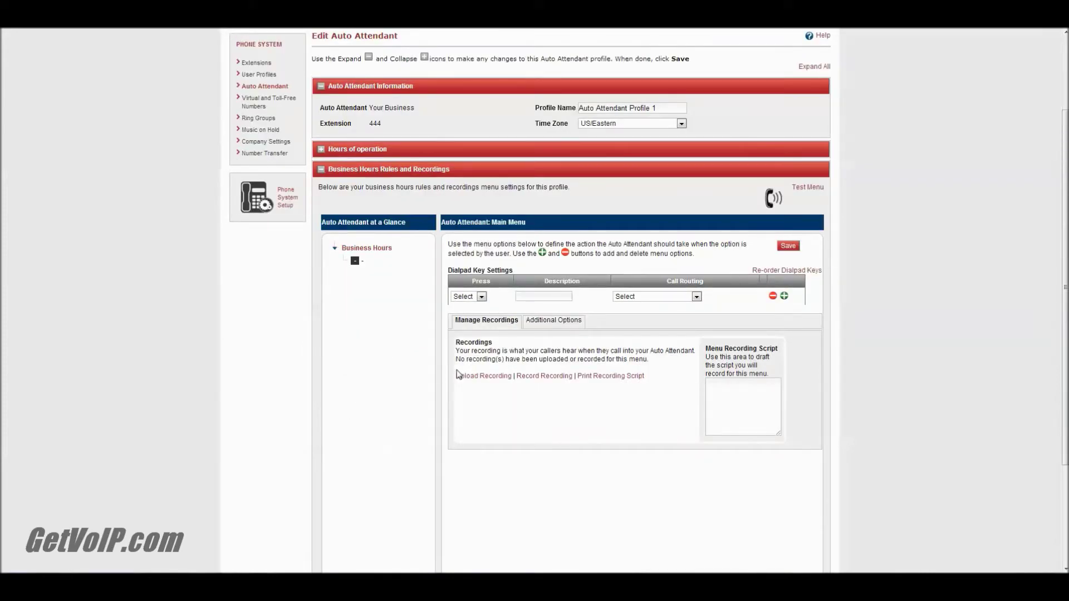
click(718, 394)
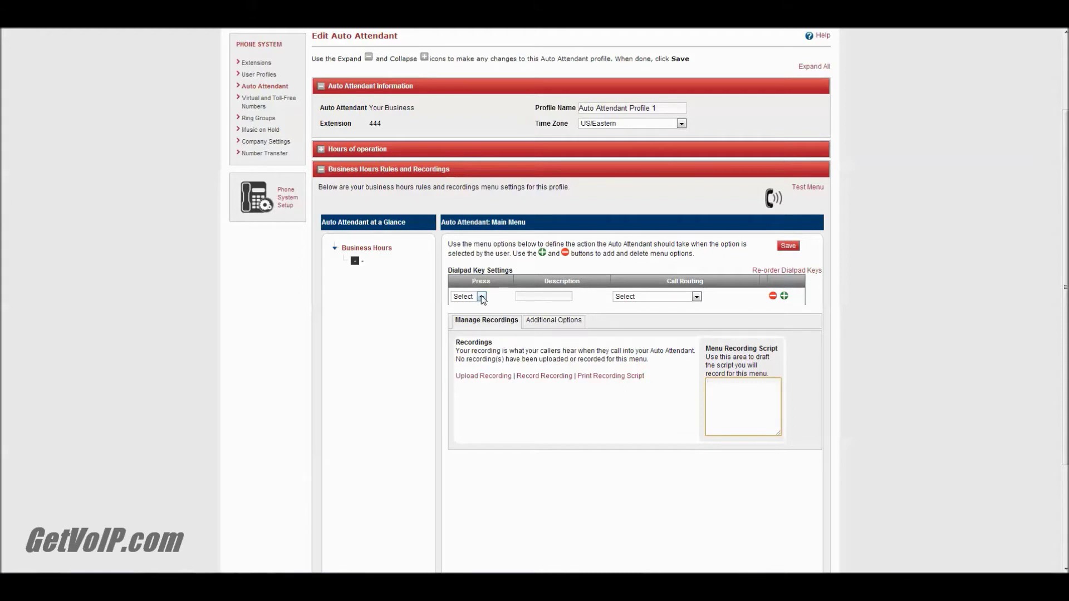
text(Welcome to GetVoIP.com. VoIP Intelligence Delivered by VoIP Experts)
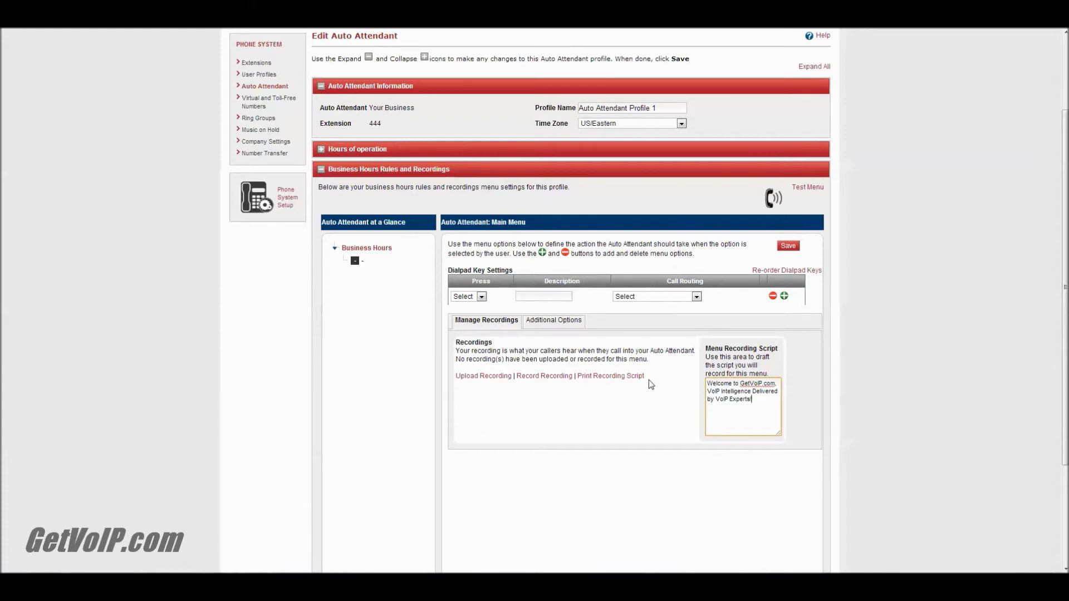
Step: Record the custom business hours greeting by phone, entering the phone number for the system to call and finishing the recording
click(550, 377)
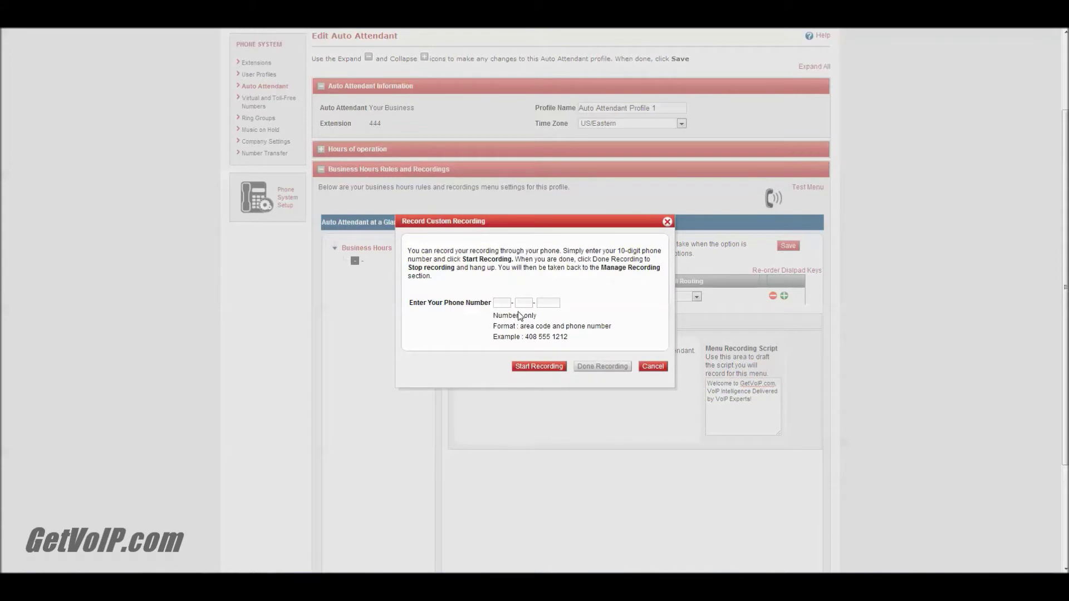
click(505, 301)
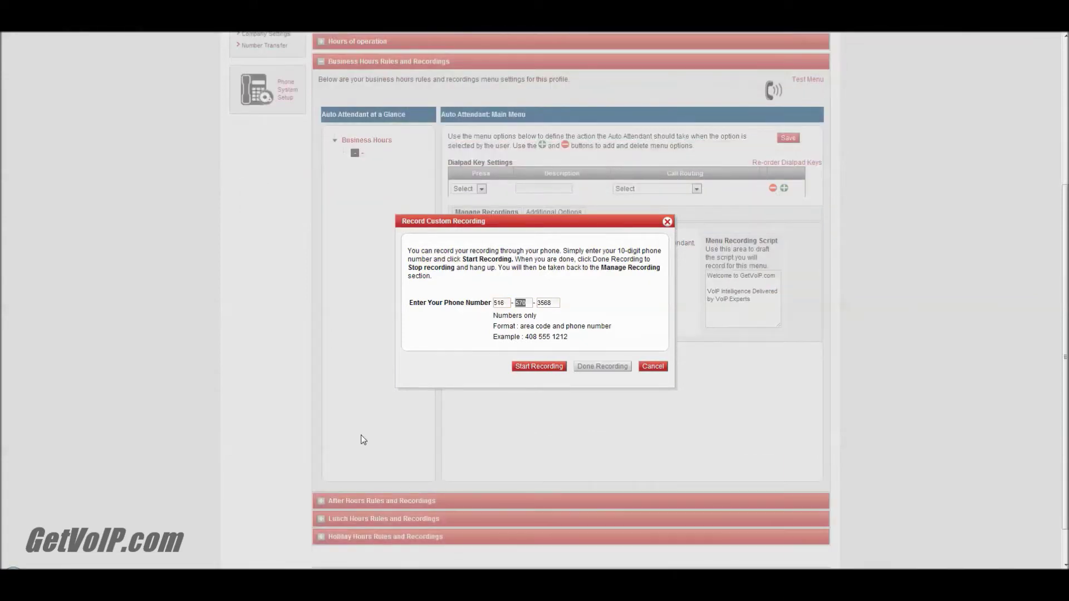
click(519, 366)
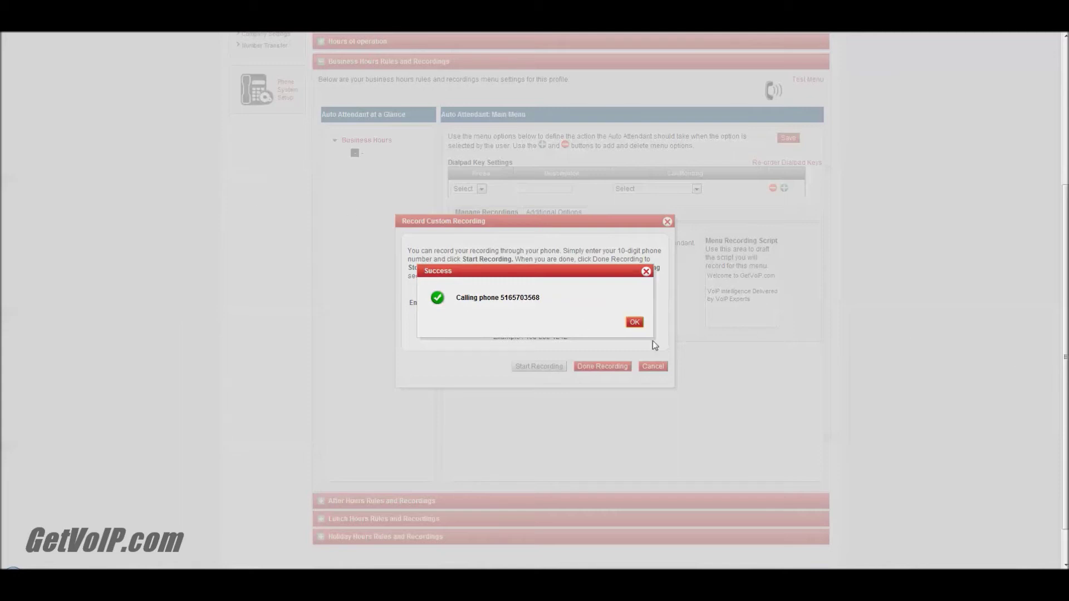
click(634, 323)
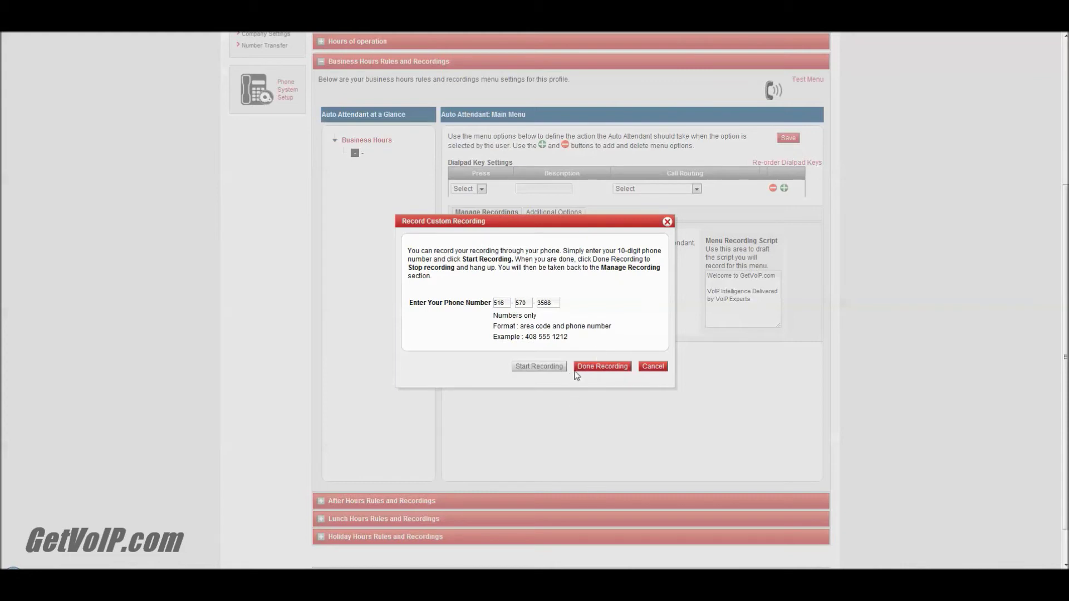
click(586, 369)
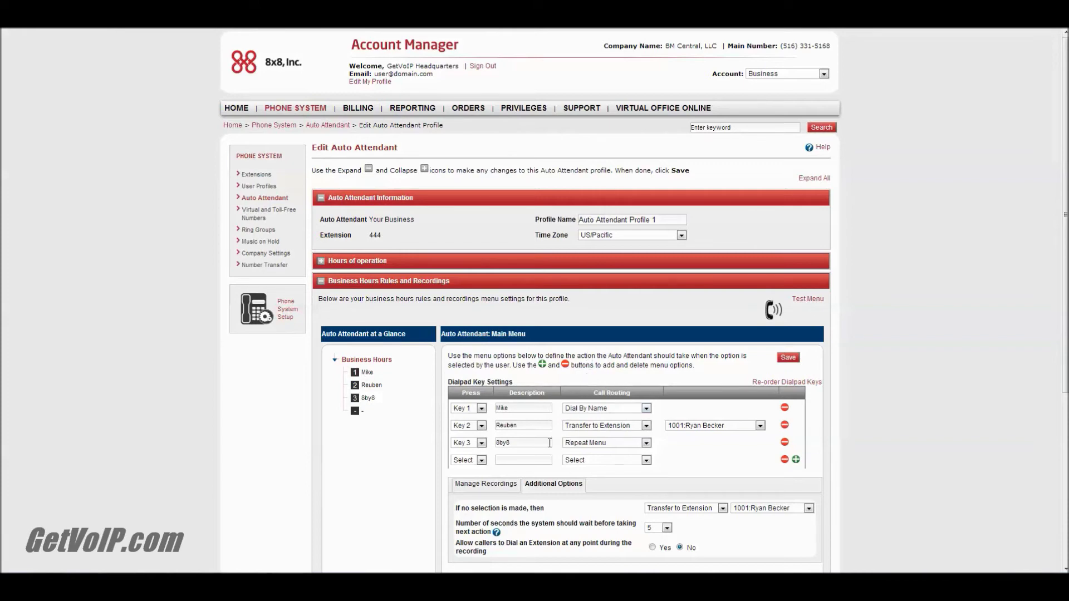
Step: Change the description of Key 3 in the business hours dialpad settings to "Repeat"
double_click(521, 443)
key(BackSpace)
text(Repeat)
Step: Set up the empty dialpad row as Key 4 with its call routing set to Transfer to External Number
click(645, 461)
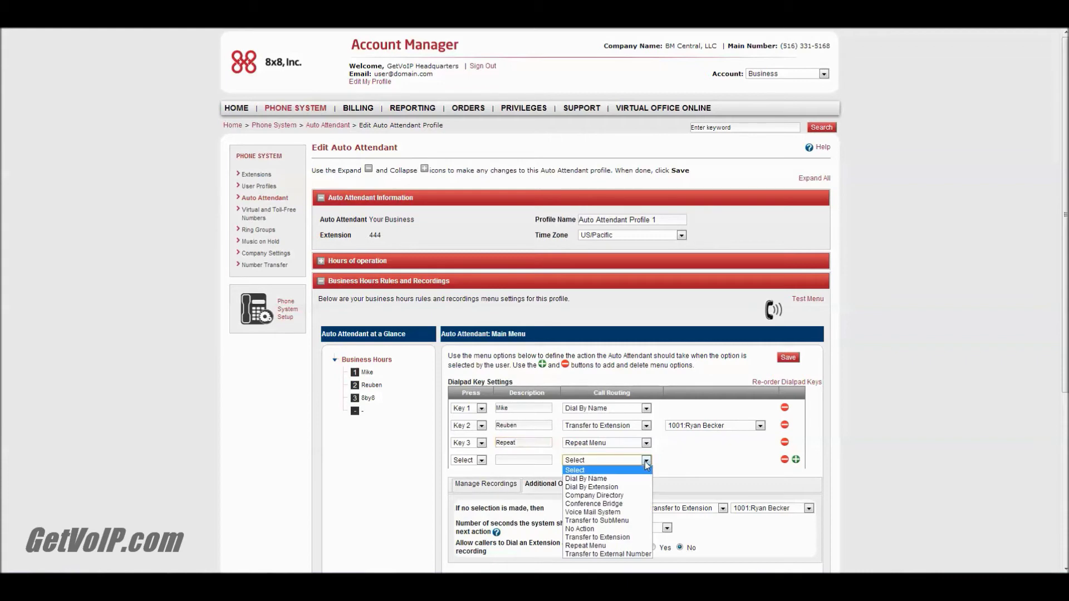
click(633, 555)
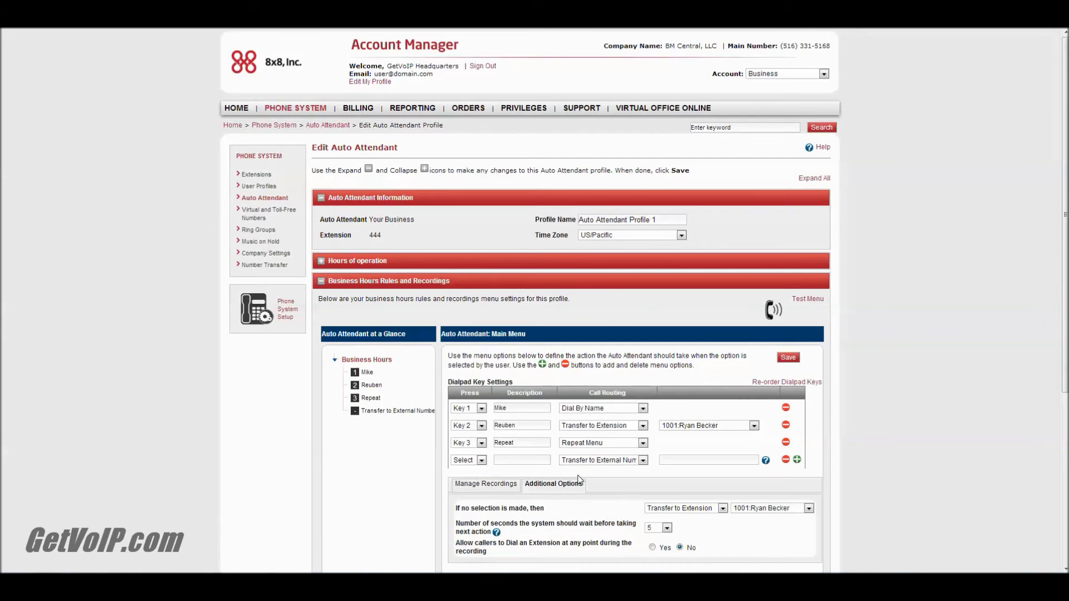
click(665, 461)
click(481, 460)
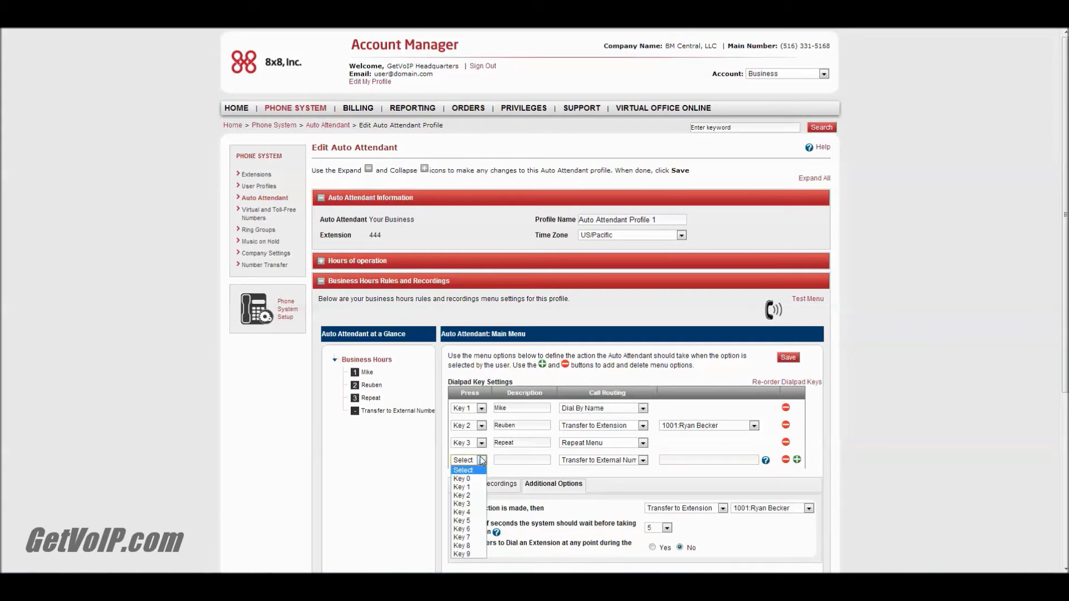
click(465, 511)
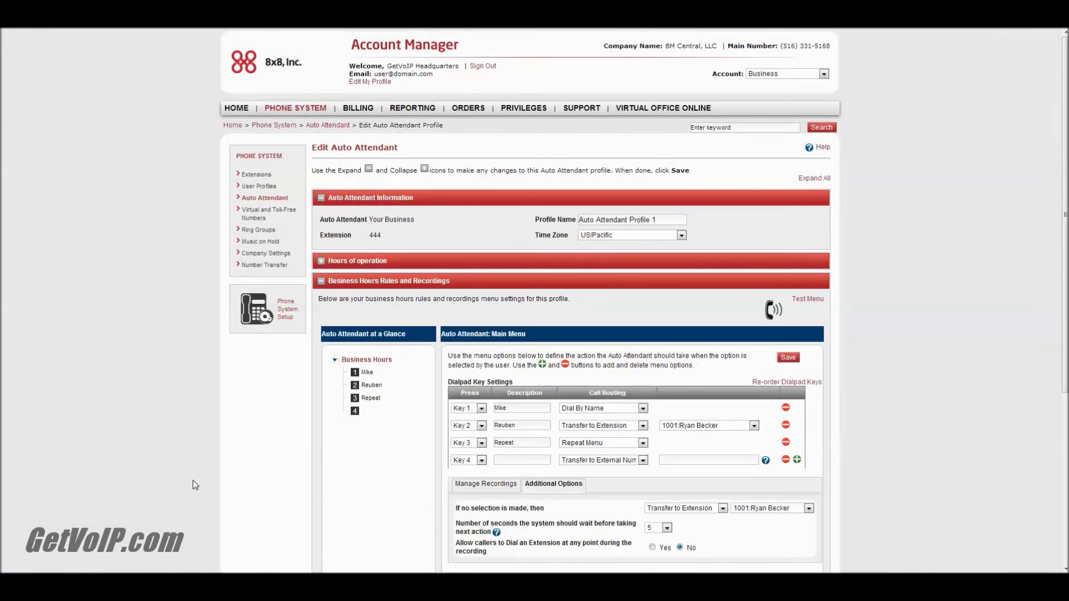
Step: Examine the phone test for the business hours menu and close it without starting a test call
scroll(192, 480, down, 5)
scroll(193, 479, up, 5)
click(807, 299)
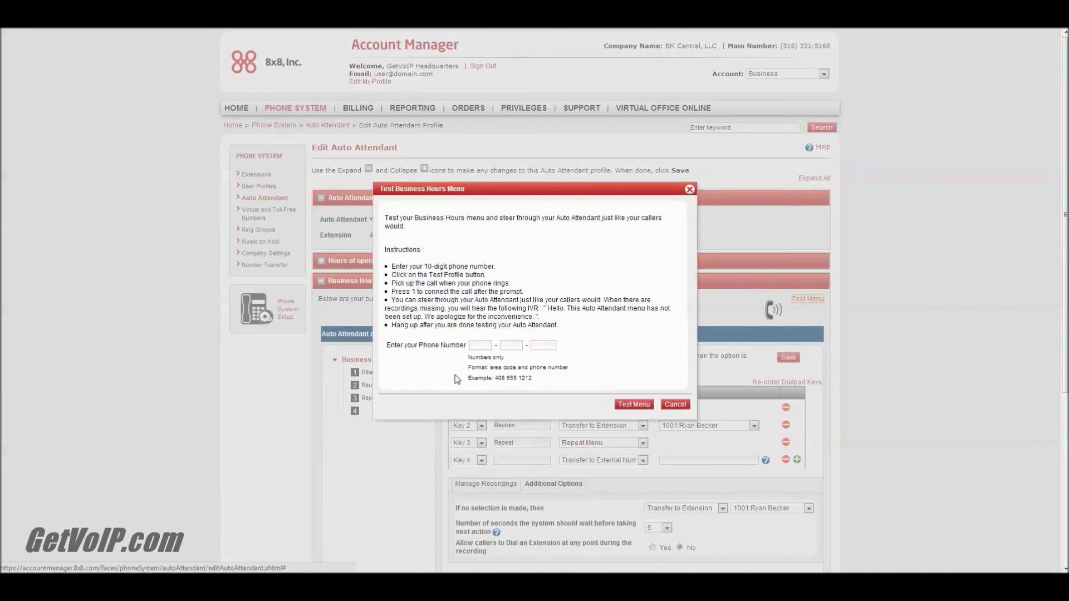
click(488, 345)
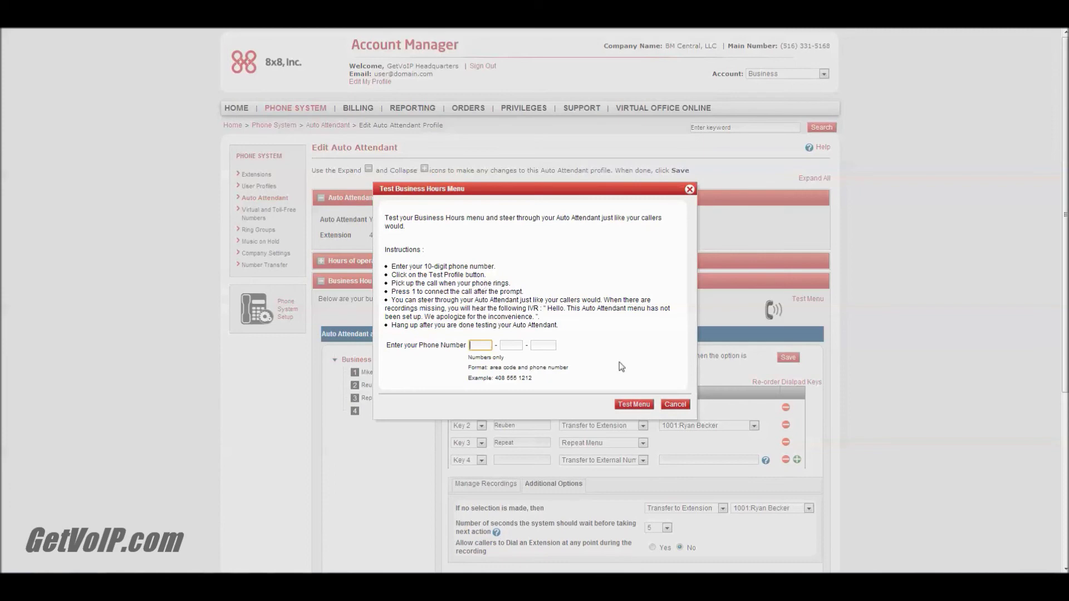
click(673, 405)
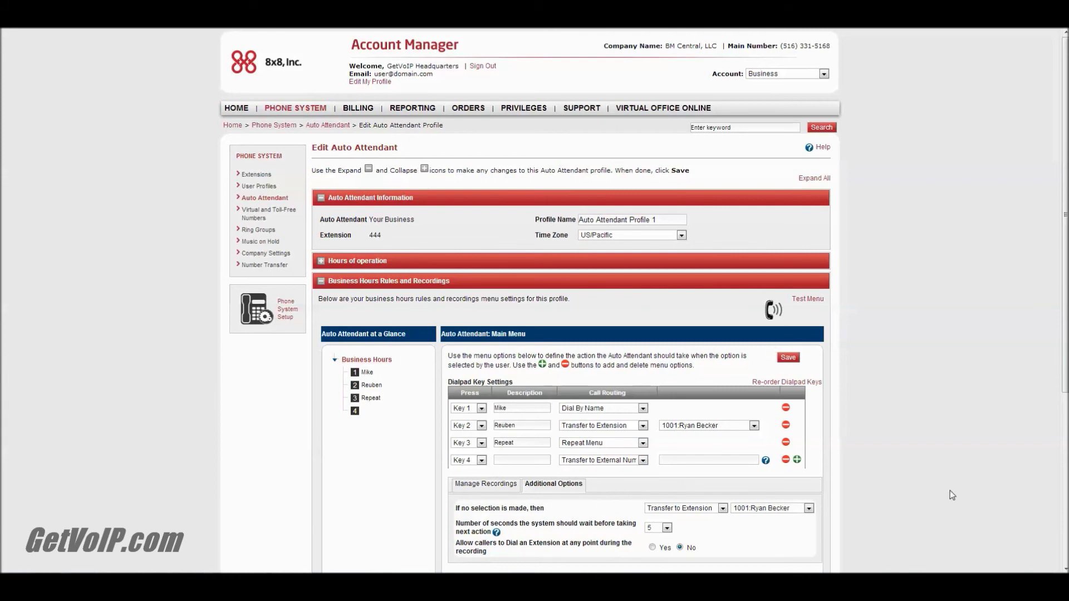
scroll(181, 284, down, 3)
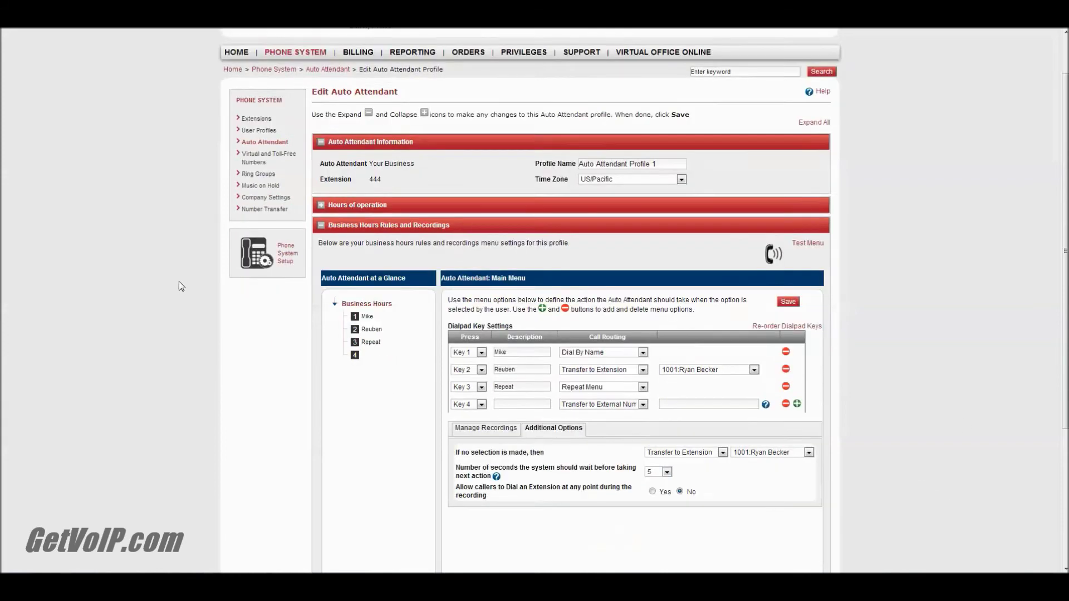
scroll(57, 377, up, 3)
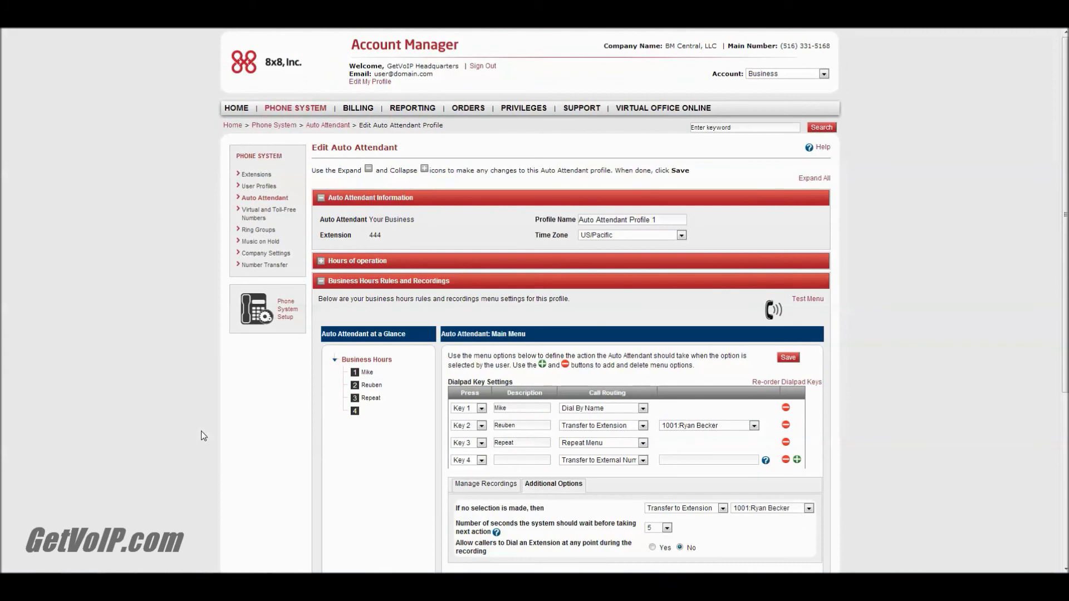